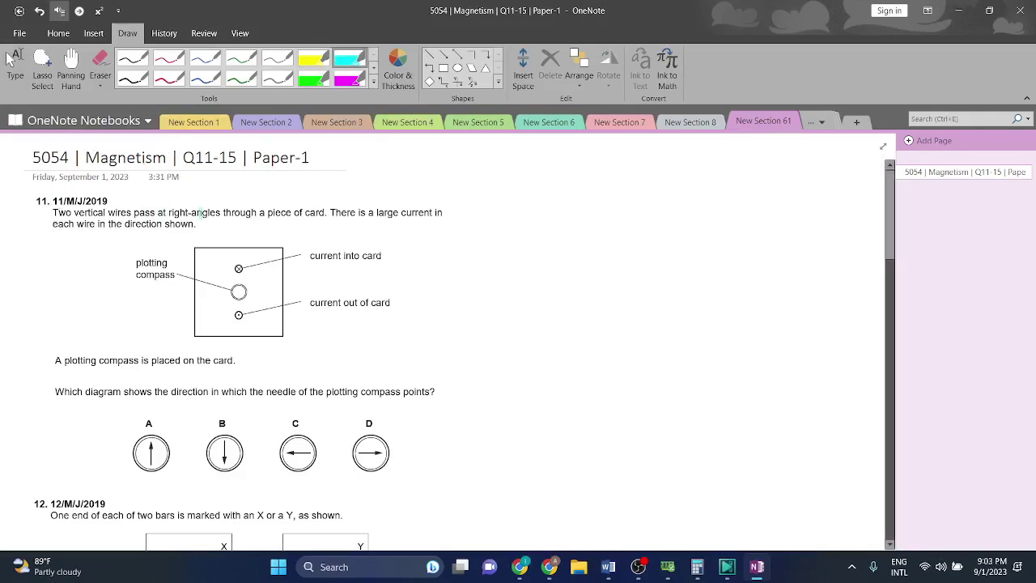
Step: Highlight "right-angles" in question 11 and the option C label in cyan
drag(169, 214, 233, 208)
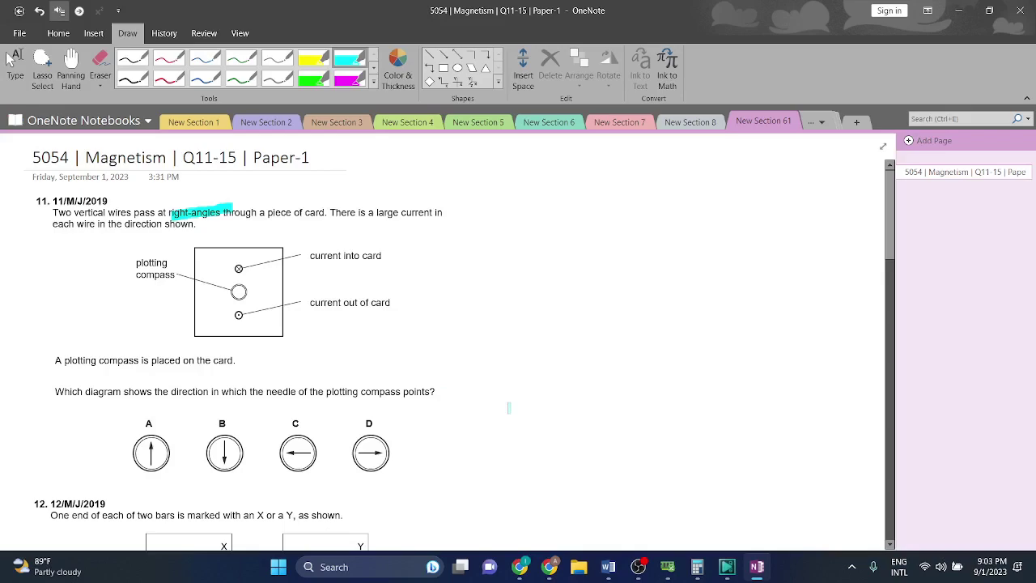
scroll(509, 408, down, 1)
drag(289, 376, 305, 376)
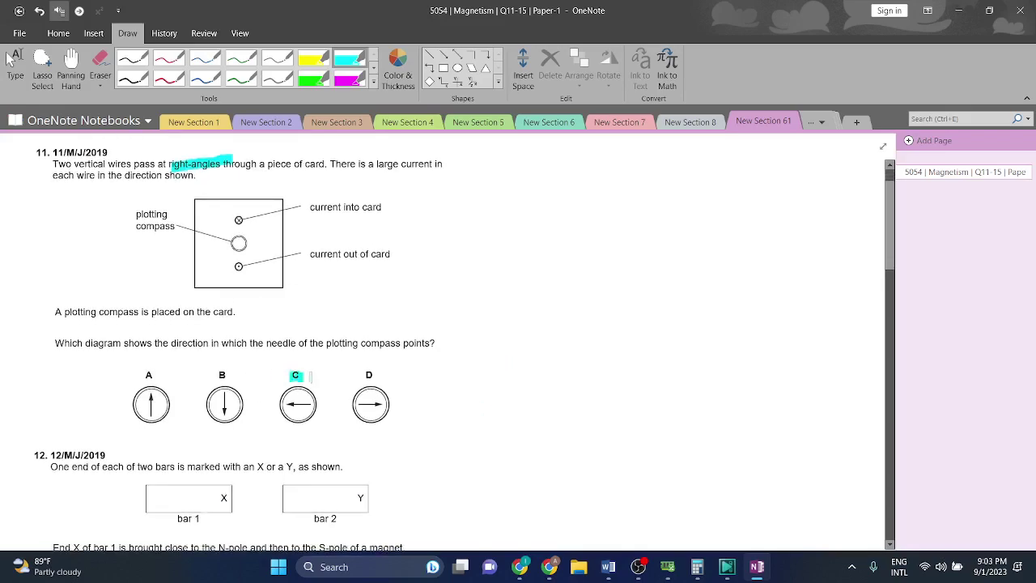
Step: Confirm C as question 11's answer in the Word answer key, then return to OneNote
click(608, 567)
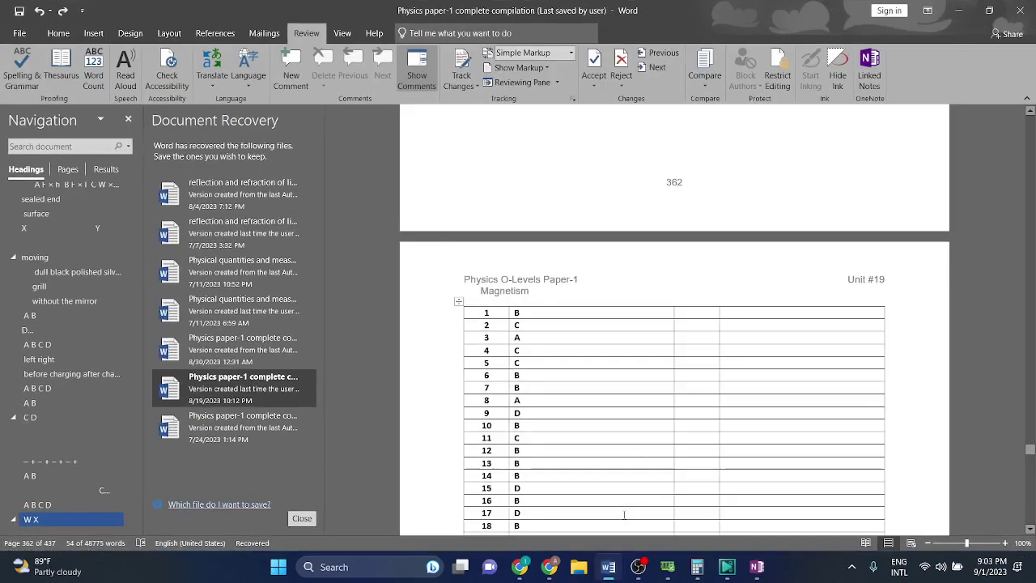
click(609, 566)
click(611, 568)
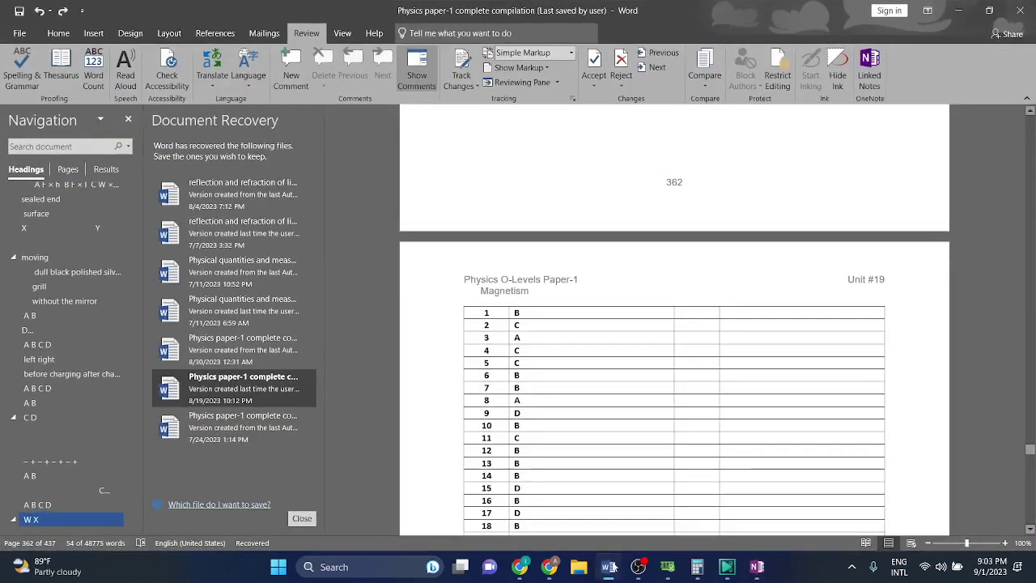
click(609, 566)
Step: Highlight "two bars", the X label and end X's table results in question 12
scroll(405, 323, down, 4)
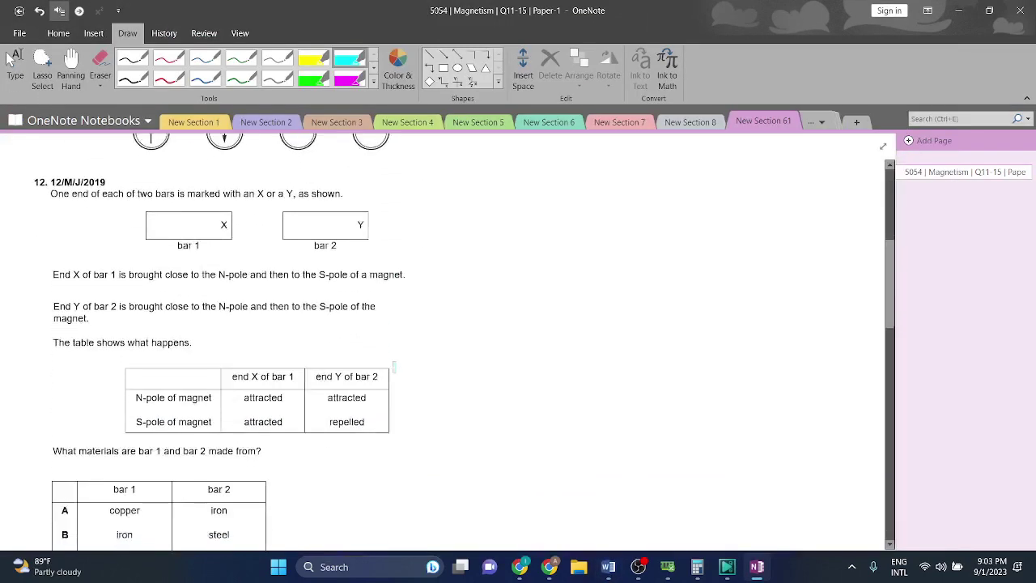
scroll(8, 58, up, 4)
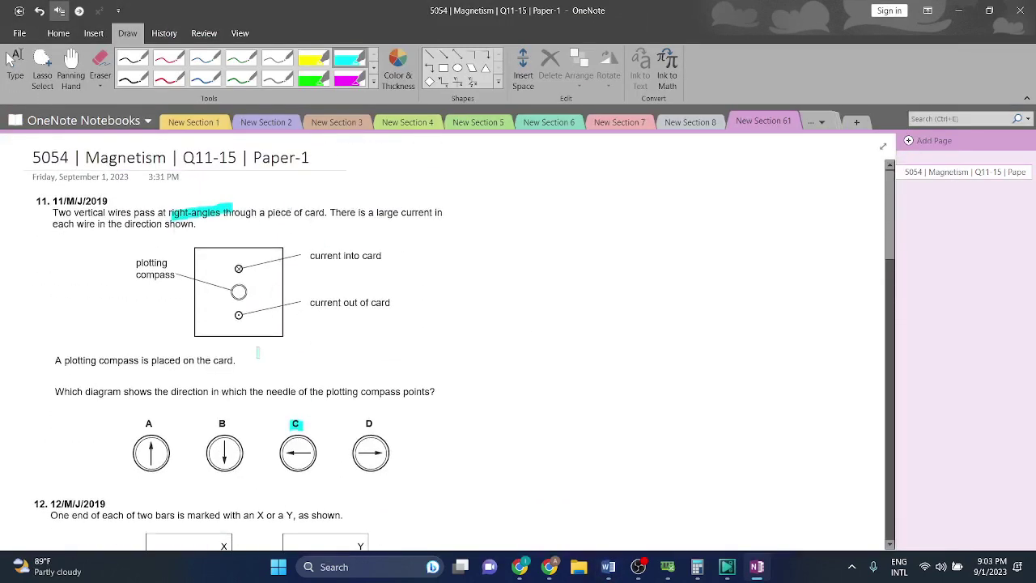
scroll(258, 352, down, 4)
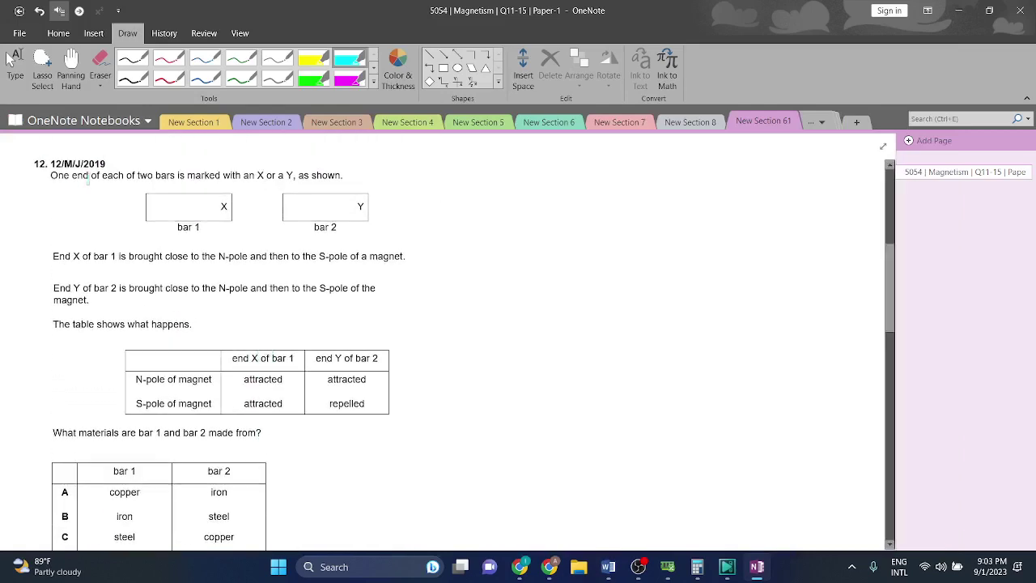
drag(137, 176, 172, 180)
drag(254, 172, 292, 177)
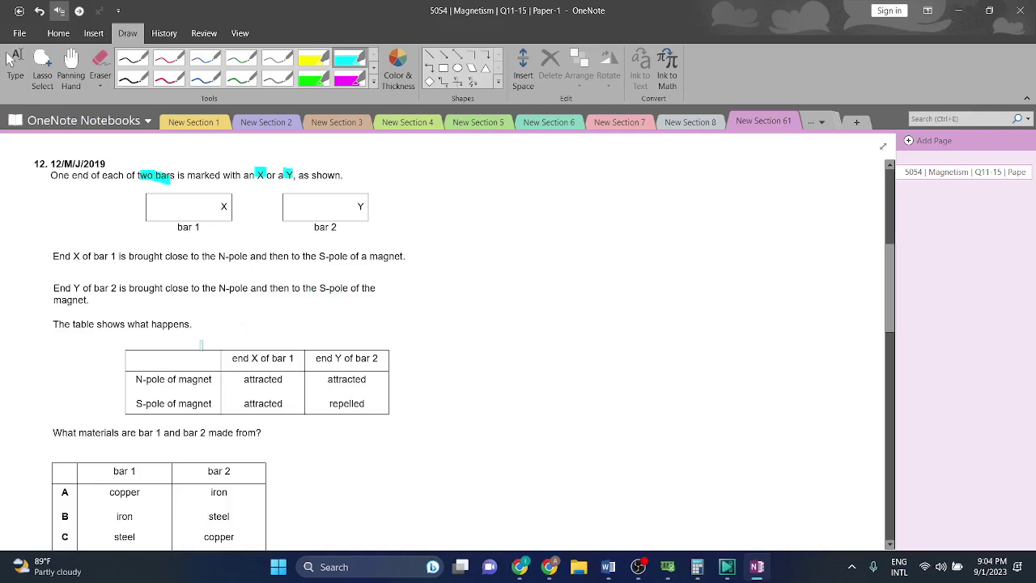
drag(238, 356, 304, 350)
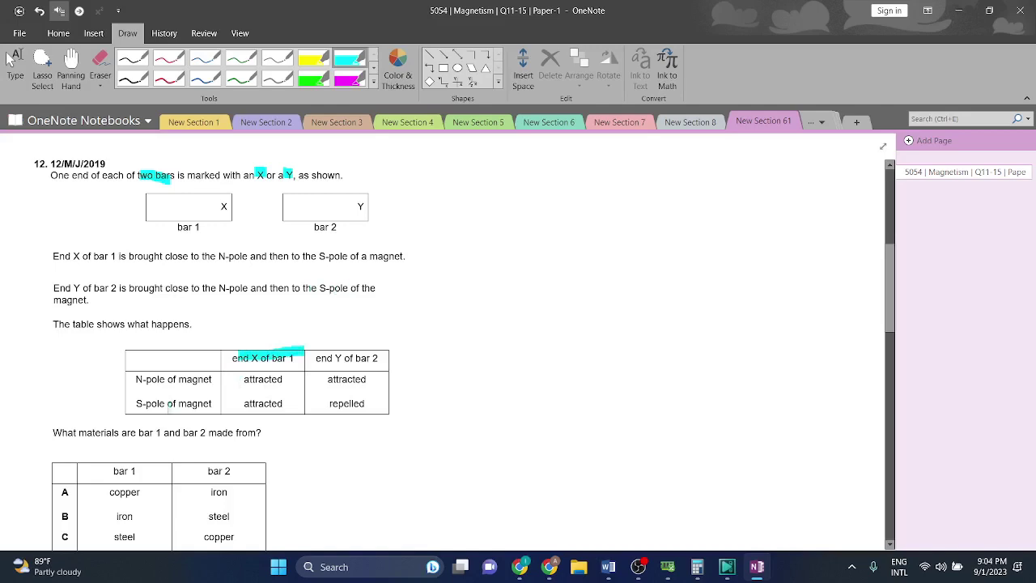
drag(239, 380, 293, 381)
drag(241, 410, 281, 395)
Step: Highlight iron and steel in option B, plus end Y's "attracted" and "repelled" results
scroll(340, 385, down, 3)
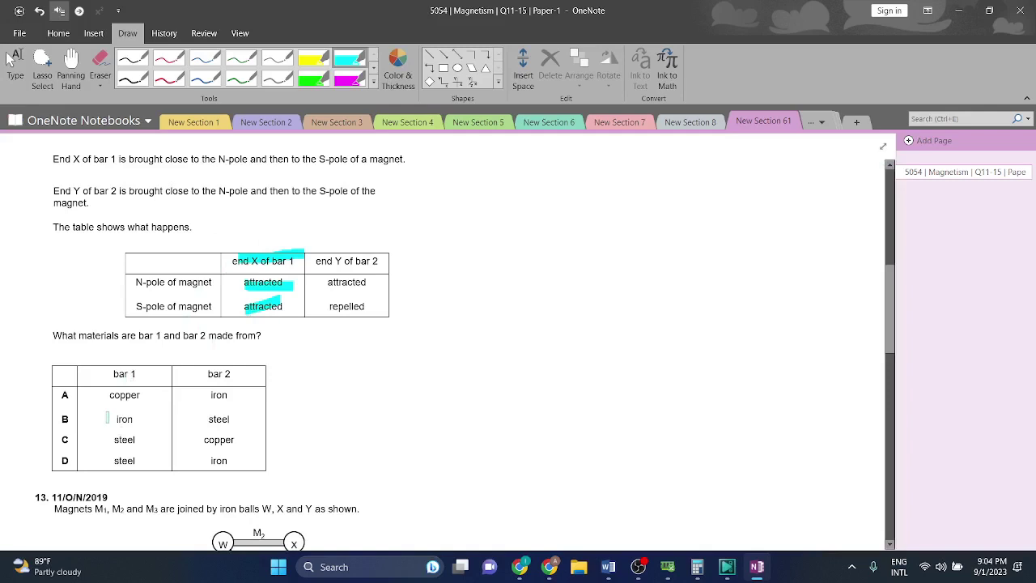
drag(110, 419, 133, 419)
drag(324, 282, 370, 281)
drag(323, 306, 366, 306)
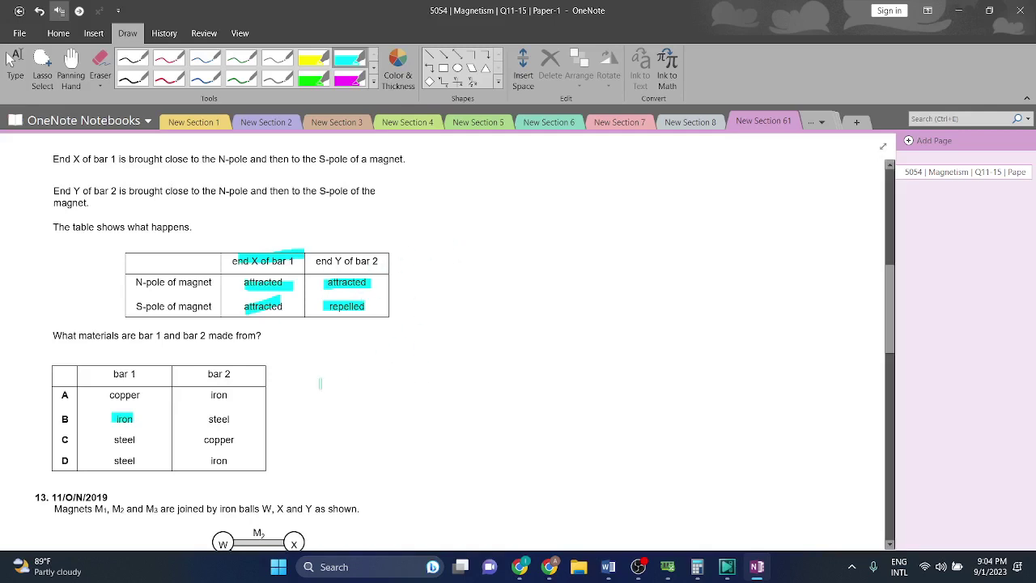
drag(207, 418, 233, 417)
Step: Highlight magnets M1–M3 and ball labels W, X and Y in question 13
scroll(91, 413, down, 4)
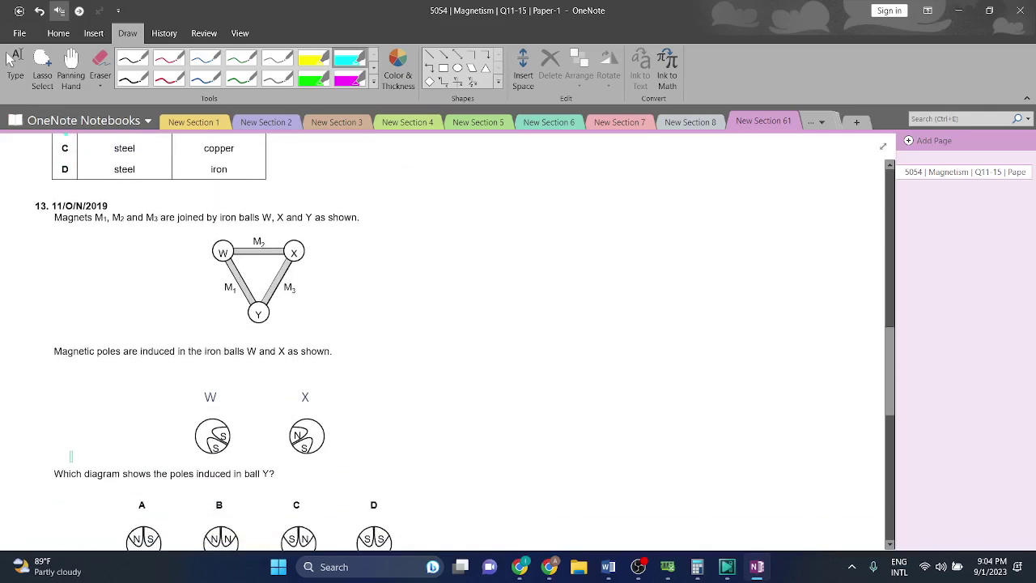
scroll(75, 456, up, 6)
scroll(75, 455, down, 5)
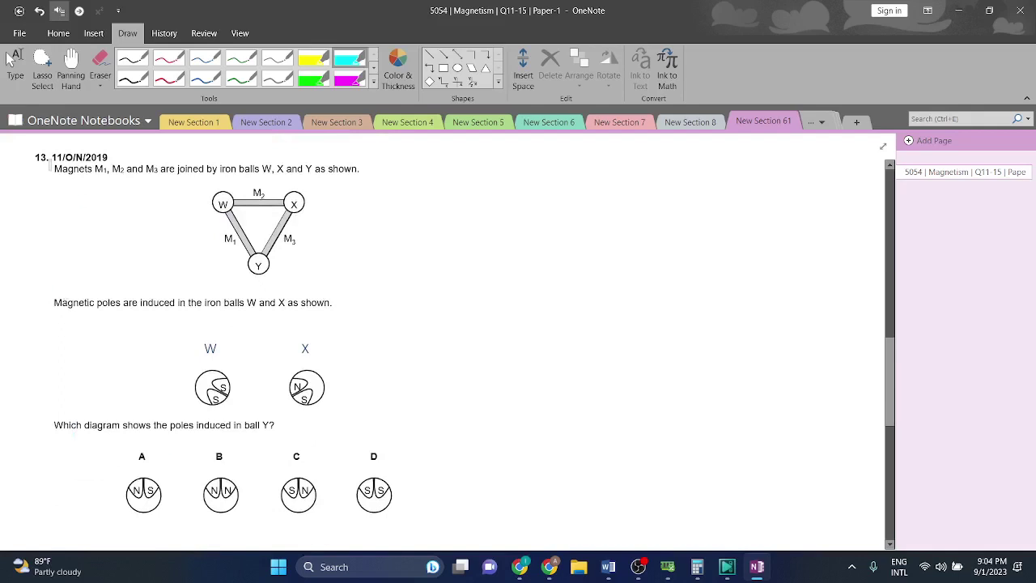
drag(95, 170, 159, 169)
drag(256, 164, 270, 163)
drag(278, 163, 286, 164)
drag(306, 164, 314, 164)
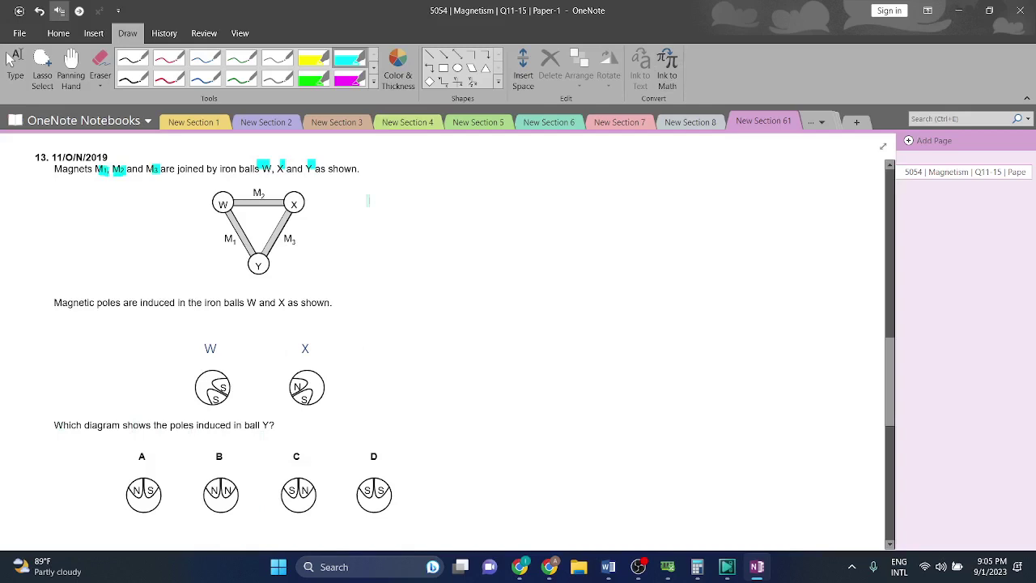
Step: Shade ball Y, mark ball X's poles and draw a cyan line toward option C
drag(266, 256, 259, 270)
scroll(433, 248, down, 1)
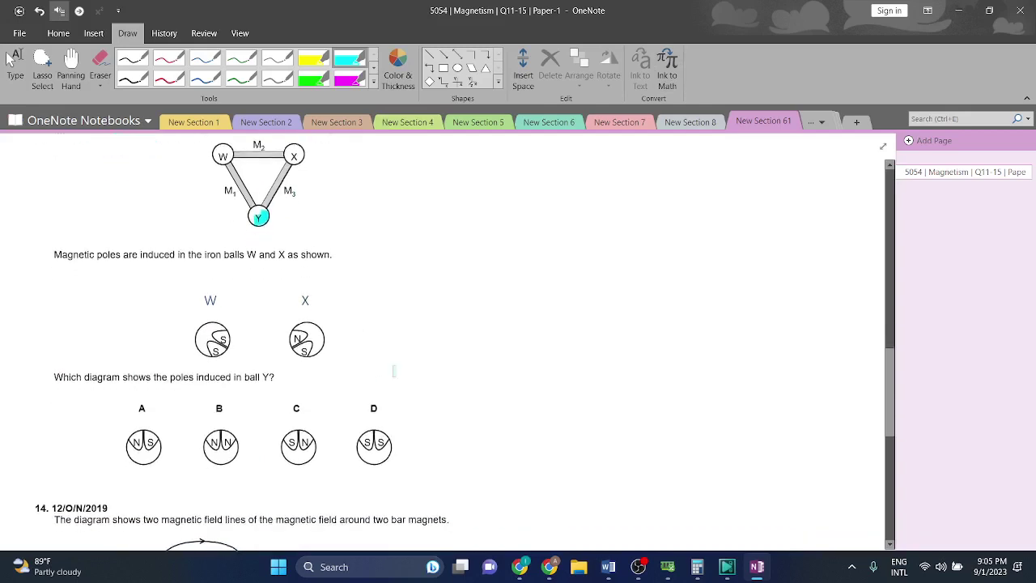
scroll(364, 324, up, 2)
scroll(295, 372, down, 1)
scroll(285, 357, down, 1)
mouse_move(289, 393)
mouse_down()
mouse_move(301, 380)
mouse_move(310, 398)
mouse_move(276, 450)
mouse_up()
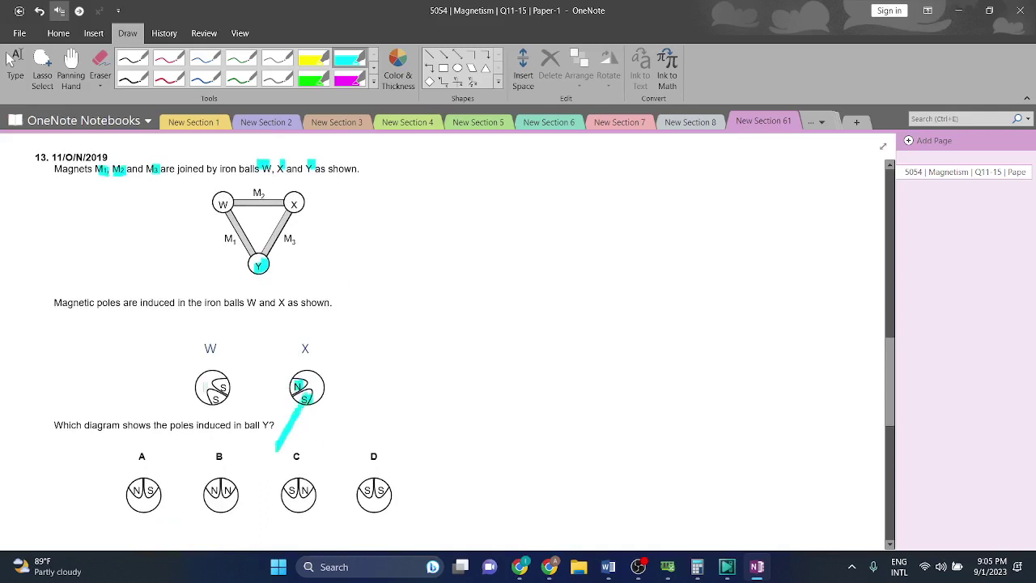
mouse_move(215, 397)
mouse_down()
mouse_move(294, 467)
mouse_move(303, 446)
mouse_move(267, 469)
mouse_move(274, 444)
mouse_up()
Step: Undo the stray strokes near W and C, and delete a test rectangle beside question 13
key(ctrl+z)
key(ctrl+z)
key(ctrl+z)
key(ctrl+z)
key(ctrl+z)
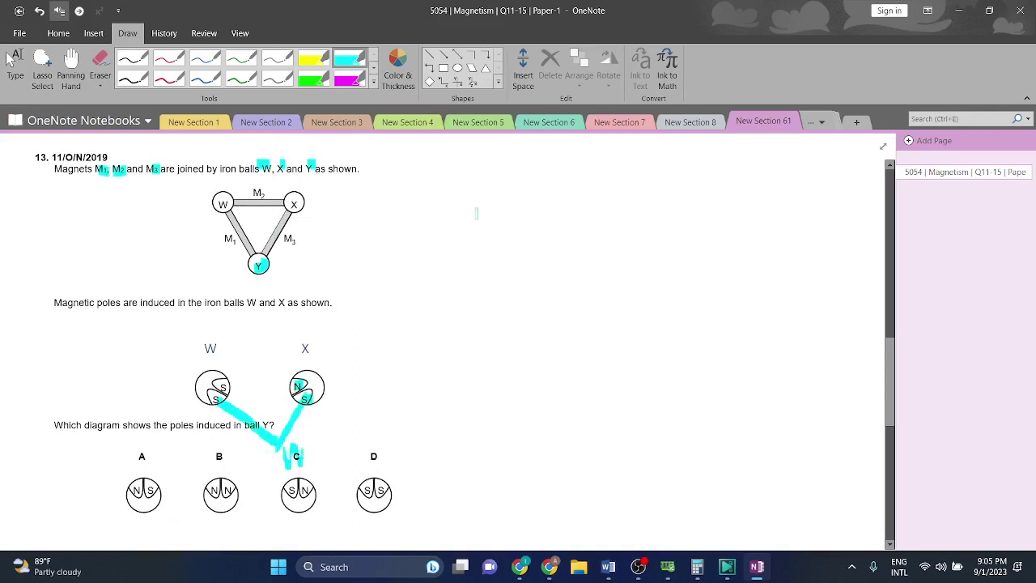
click(443, 68)
mouse_move(509, 425)
mouse_down()
mouse_move(582, 363)
mouse_move(612, 318)
mouse_move(540, 264)
mouse_up()
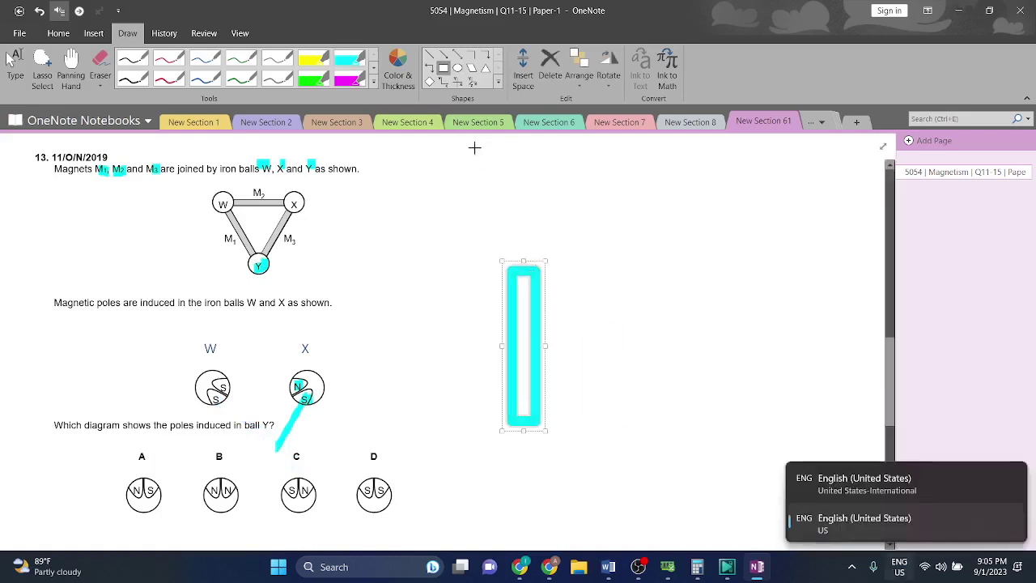
key(Delete)
click(168, 58)
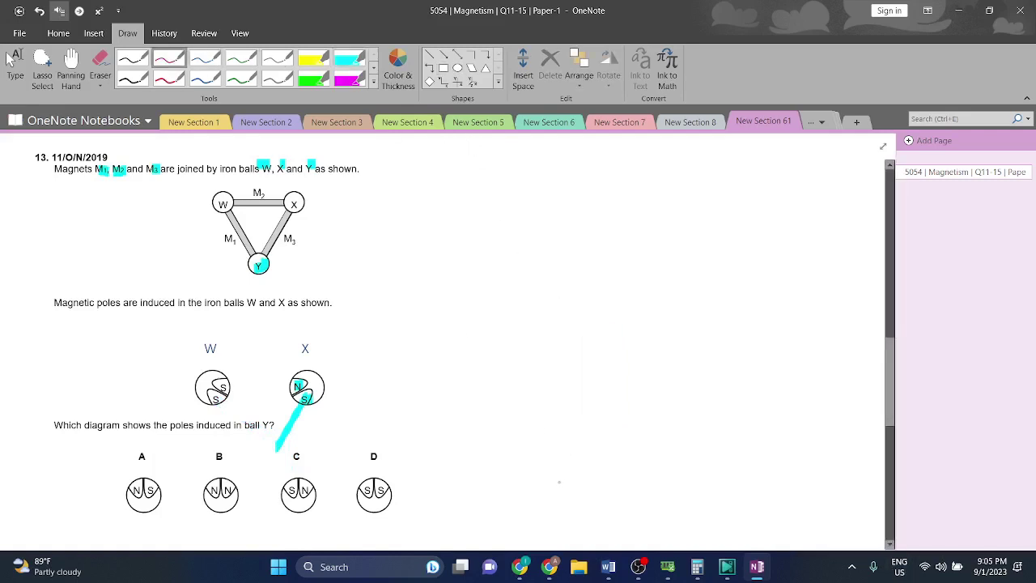
Step: Sketch red field-line loops with two S labels beside question 13, then undo the whole sketch
mouse_move(558, 480)
mouse_down()
mouse_move(615, 384)
mouse_move(660, 350)
mouse_move(591, 472)
mouse_move(563, 485)
mouse_move(458, 312)
mouse_move(498, 332)
mouse_move(529, 466)
mouse_up()
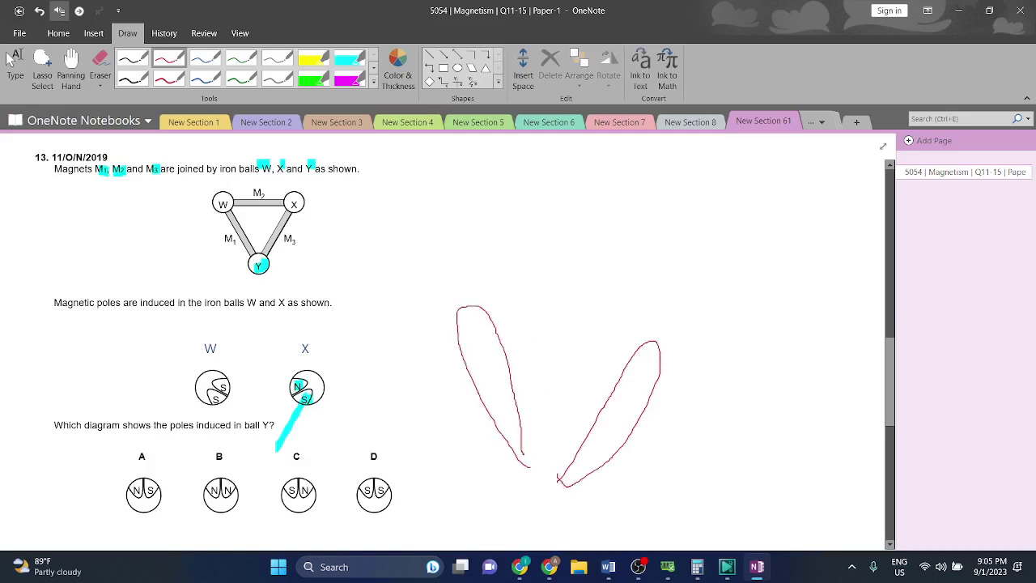
click(10, 61)
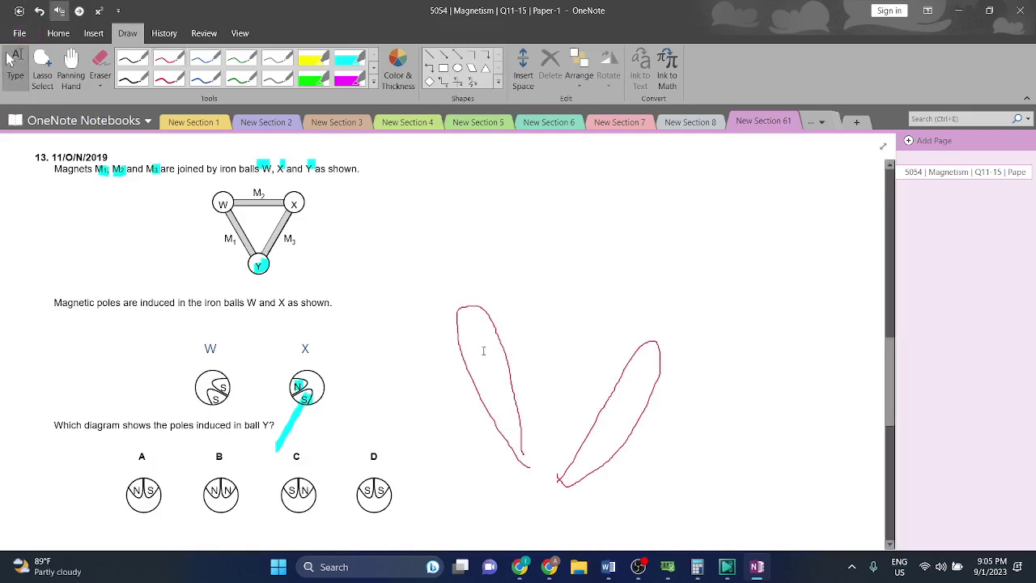
click(543, 305)
text(S)
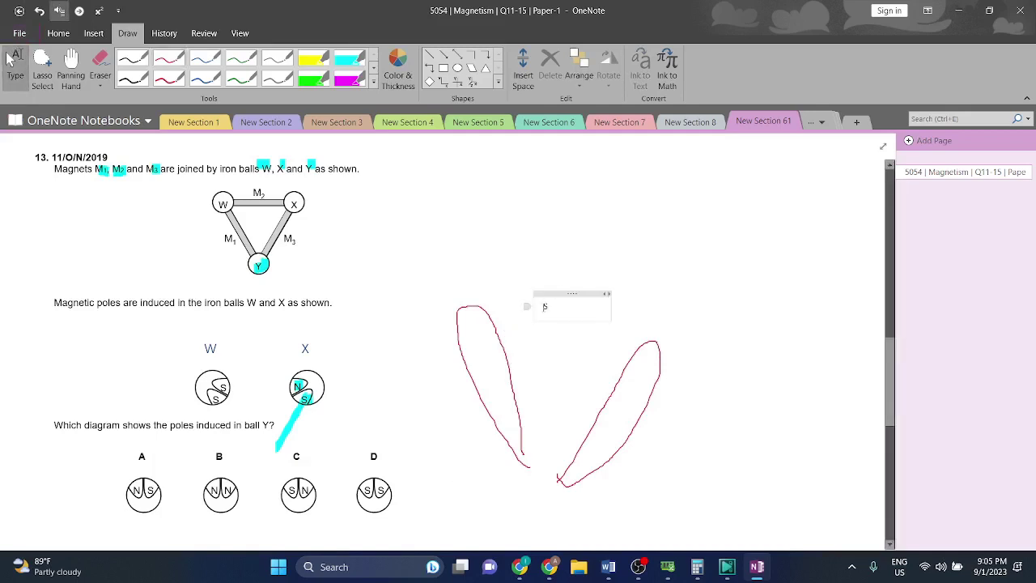
drag(581, 294, 507, 311)
click(605, 327)
text(S)
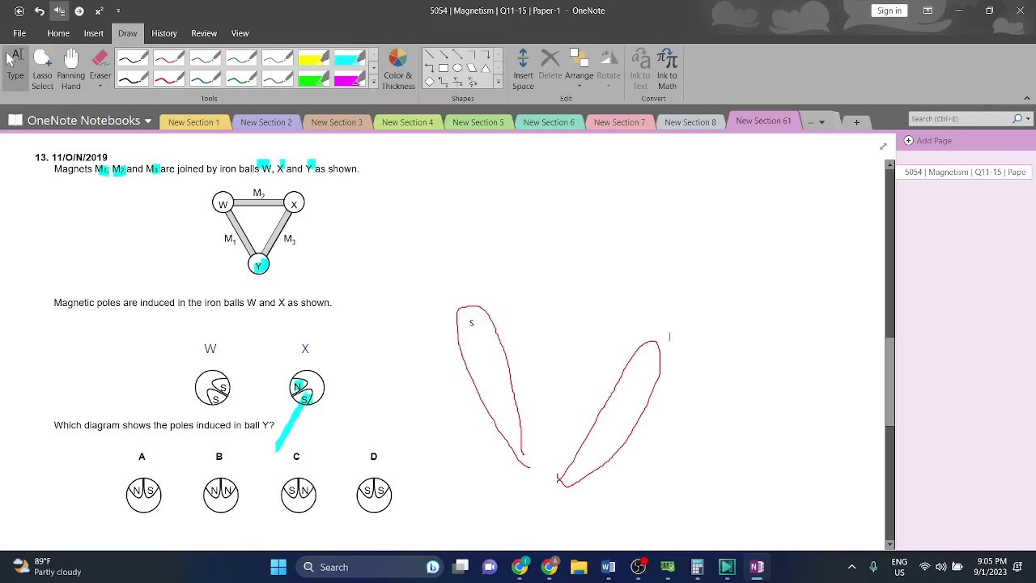
drag(653, 313, 694, 343)
key(ctrl+z)
key(ctrl+z)
key(ctrl+z)
key(ctrl+z)
key(ctrl+z)
key(ctrl+z)
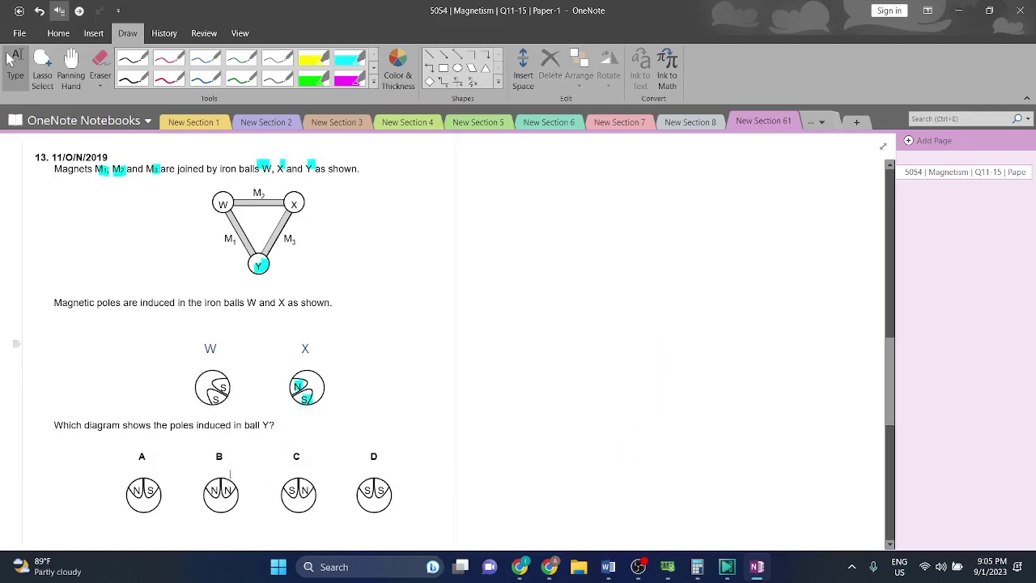
click(349, 58)
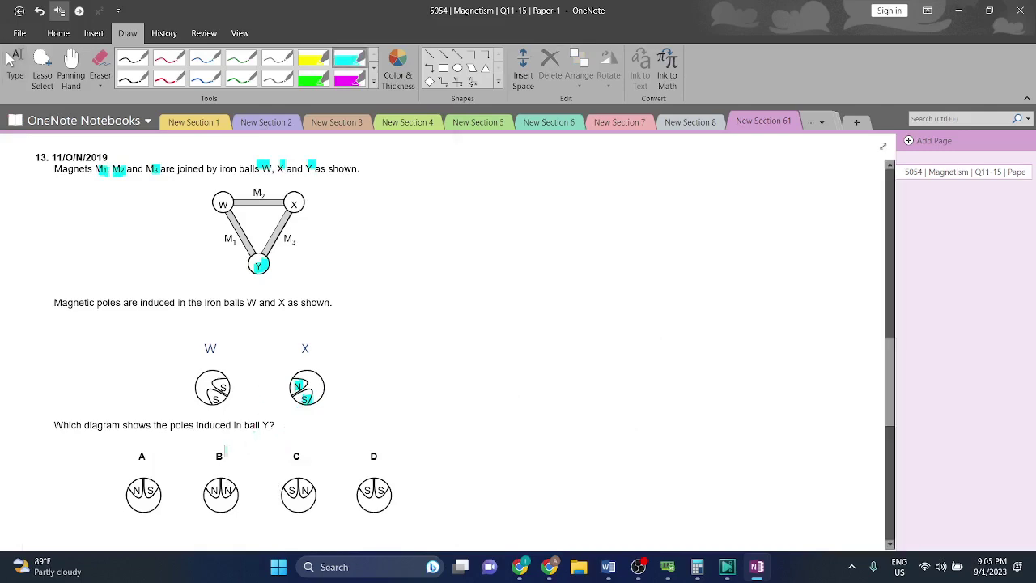
Step: Mark B as question 13's answer, then highlight end P and the P/Q headers in question 14
click(220, 454)
scroll(242, 420, down, 8)
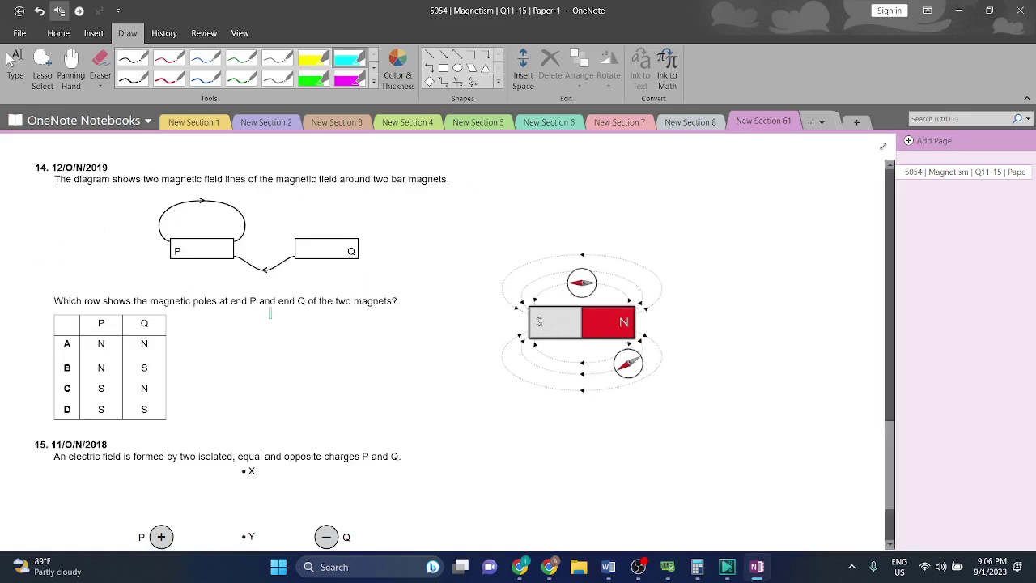
drag(250, 300, 306, 301)
drag(98, 322, 155, 324)
Step: Undo stray marks on magnet P and highlight N in rows A and B
mouse_move(173, 248)
mouse_down()
mouse_move(155, 218)
mouse_move(174, 199)
mouse_move(218, 200)
mouse_move(242, 217)
mouse_move(235, 251)
mouse_up()
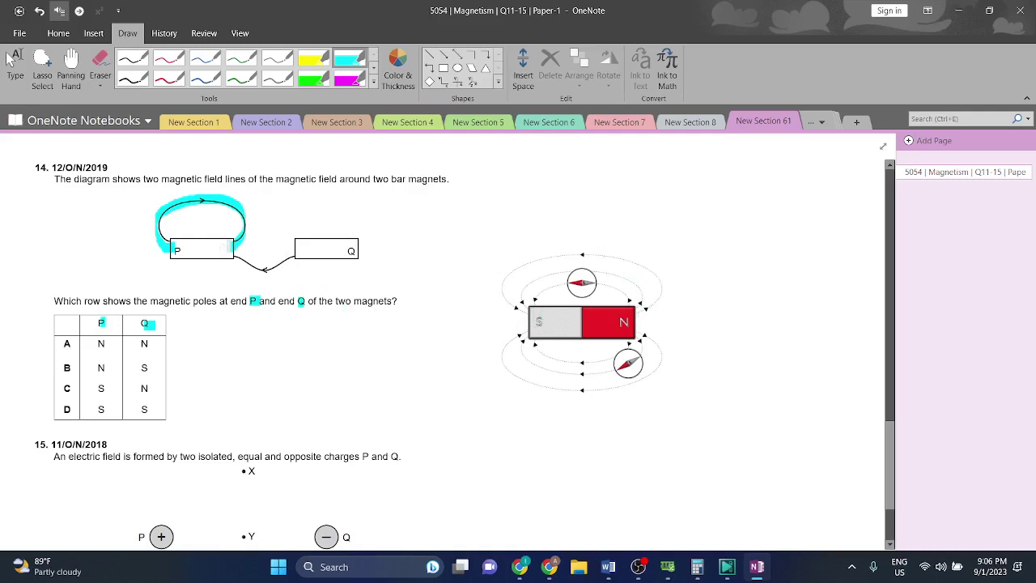
mouse_move(222, 245)
mouse_down()
mouse_move(227, 269)
mouse_move(207, 260)
mouse_move(212, 235)
mouse_up()
key(ctrl+z)
key(ctrl+z)
key(ctrl+z)
key(ctrl+z)
key(ctrl+z)
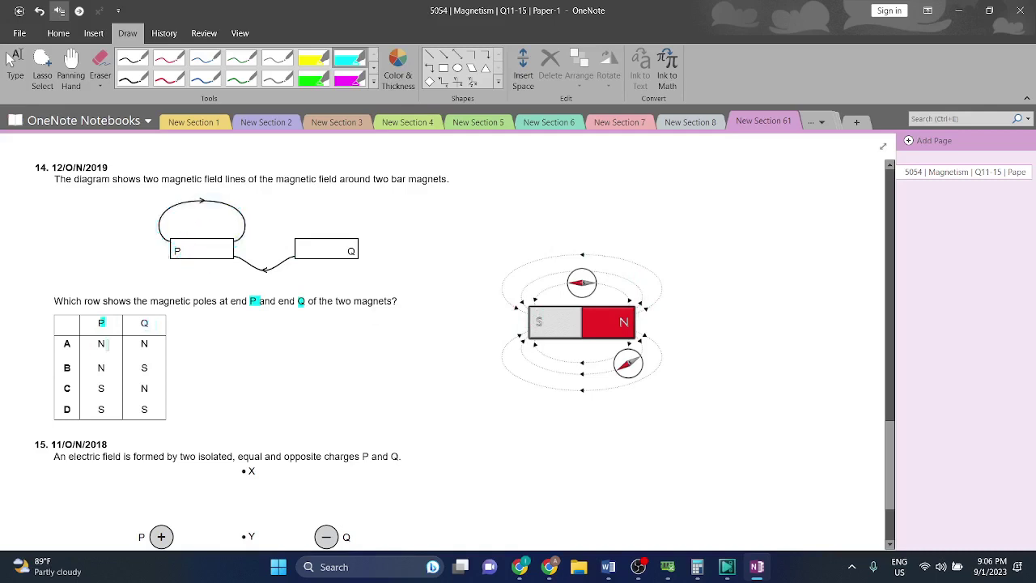
mouse_move(98, 344)
mouse_down()
mouse_move(107, 343)
mouse_move(106, 367)
mouse_up()
Step: Try pole marks on magnets P and Q, then undo all of them
mouse_move(297, 236)
mouse_down()
mouse_move(303, 261)
mouse_move(314, 256)
mouse_move(316, 222)
mouse_move(348, 220)
mouse_move(349, 240)
mouse_up()
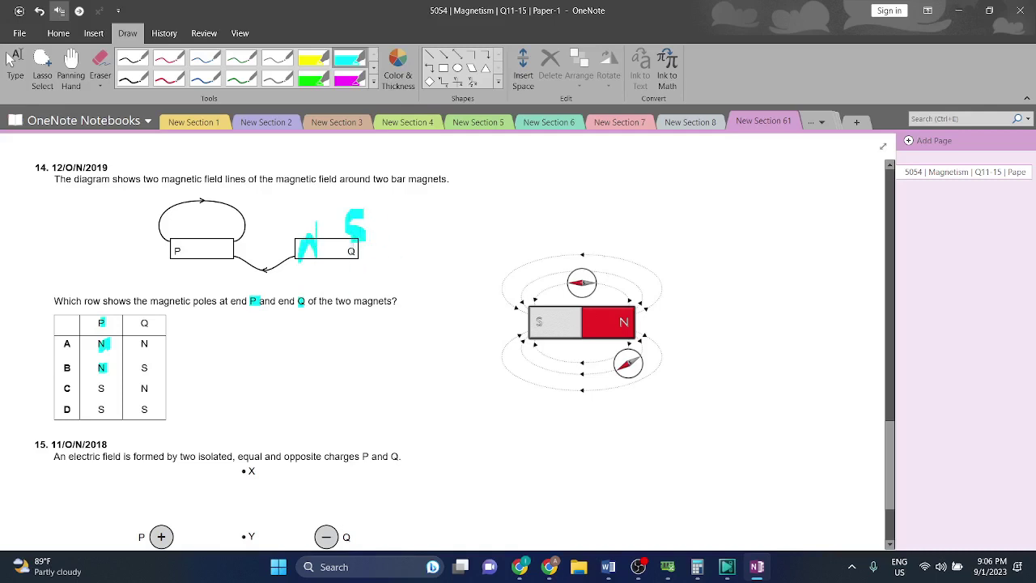
drag(156, 361, 147, 369)
mouse_move(219, 251)
mouse_down()
mouse_move(225, 247)
mouse_move(203, 269)
mouse_move(183, 267)
mouse_move(201, 217)
mouse_up()
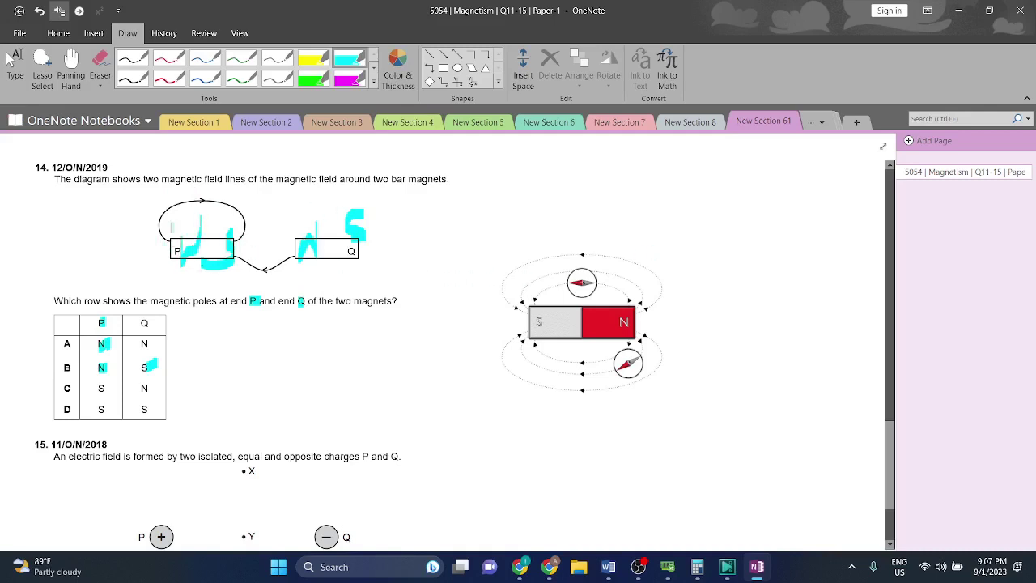
key(ctrl+z)
key(ctrl+z)
key(ctrl+z)
key(ctrl+z)
key(ctrl+z)
key(ctrl+z)
key(ctrl+z)
key(Escape)
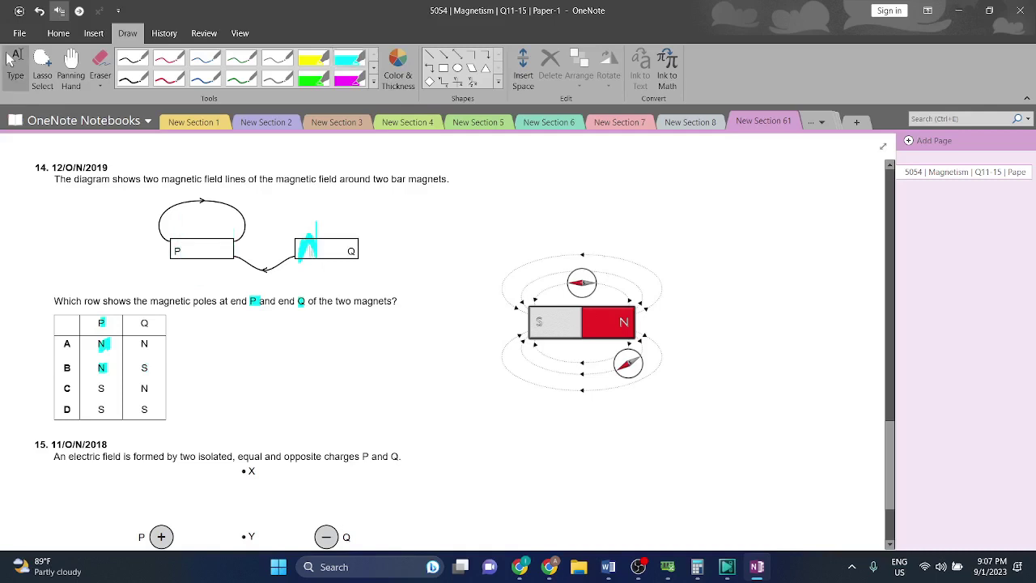
key(ctrl+z)
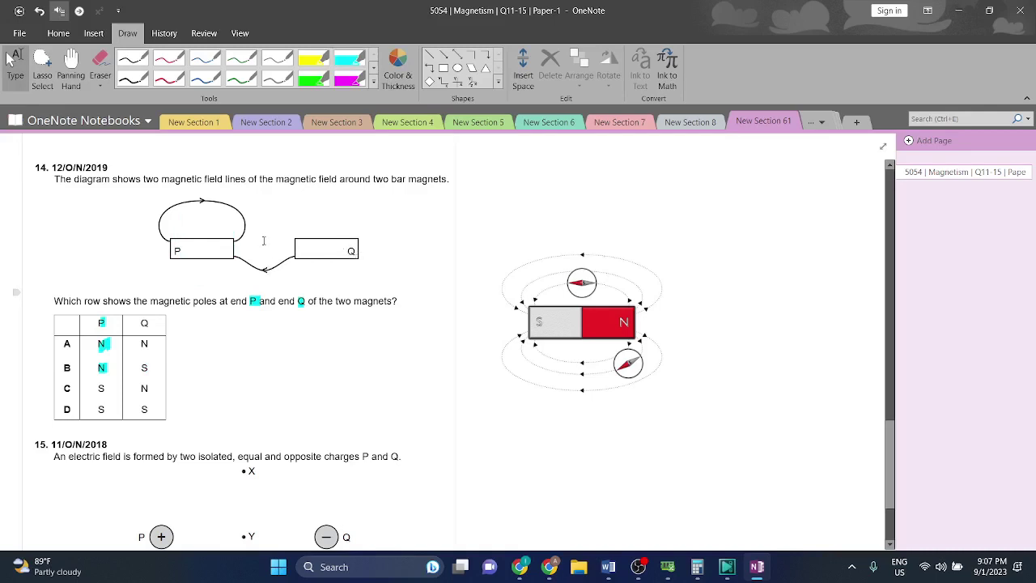
Step: Highlight the S under Q in row B and the row label B
click(349, 59)
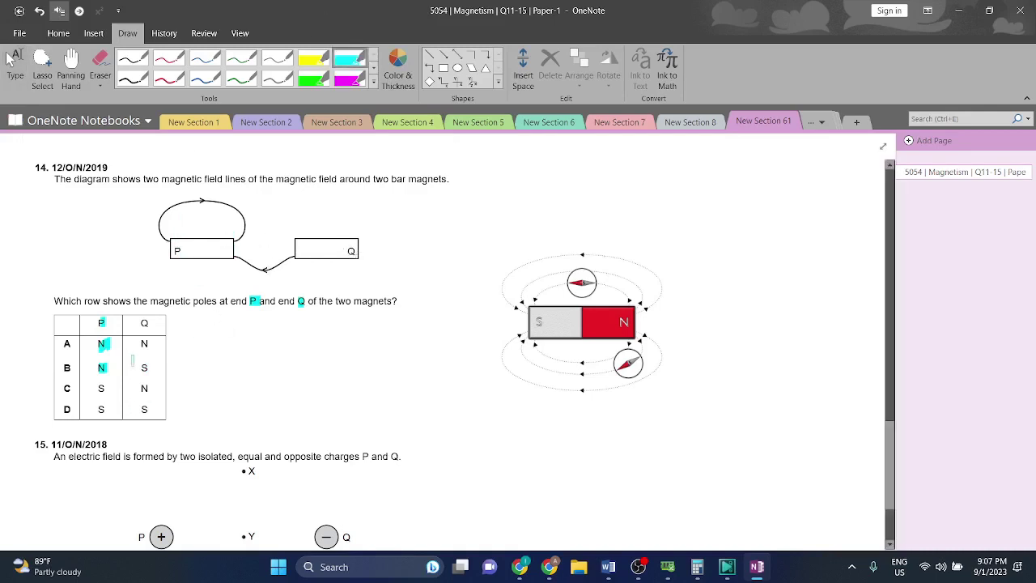
drag(135, 364, 158, 365)
drag(63, 369, 84, 369)
scroll(191, 337, down, 3)
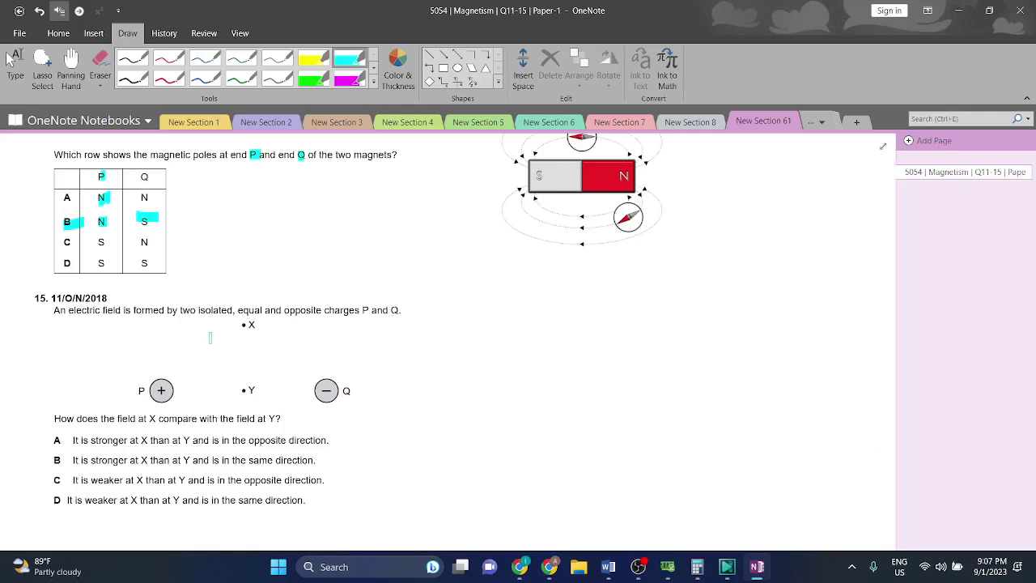
Step: Draw a thick cyan line arrow from charge P through Y to Q, removing the stray mark at P
click(443, 54)
drag(174, 392, 318, 391)
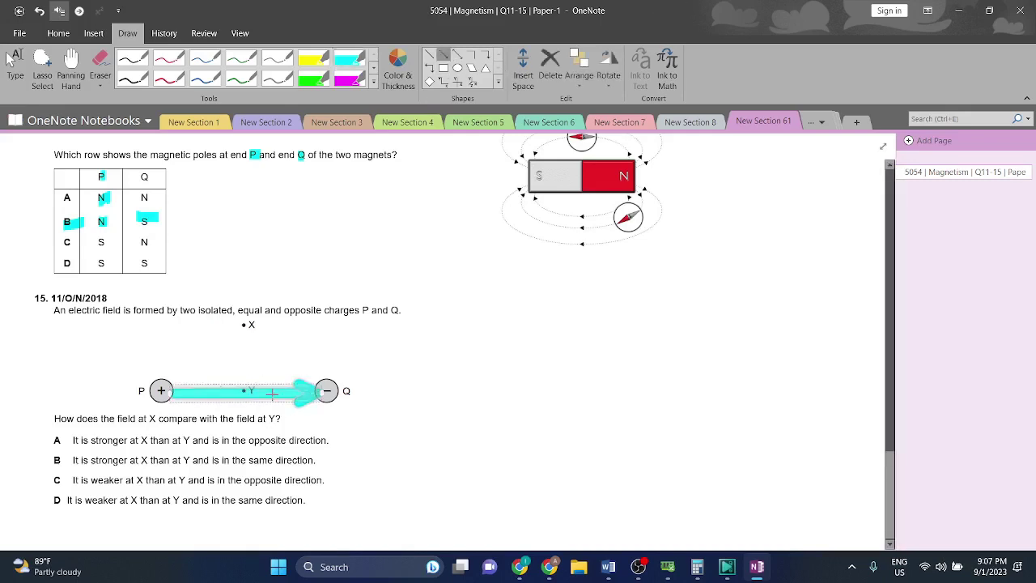
click(174, 390)
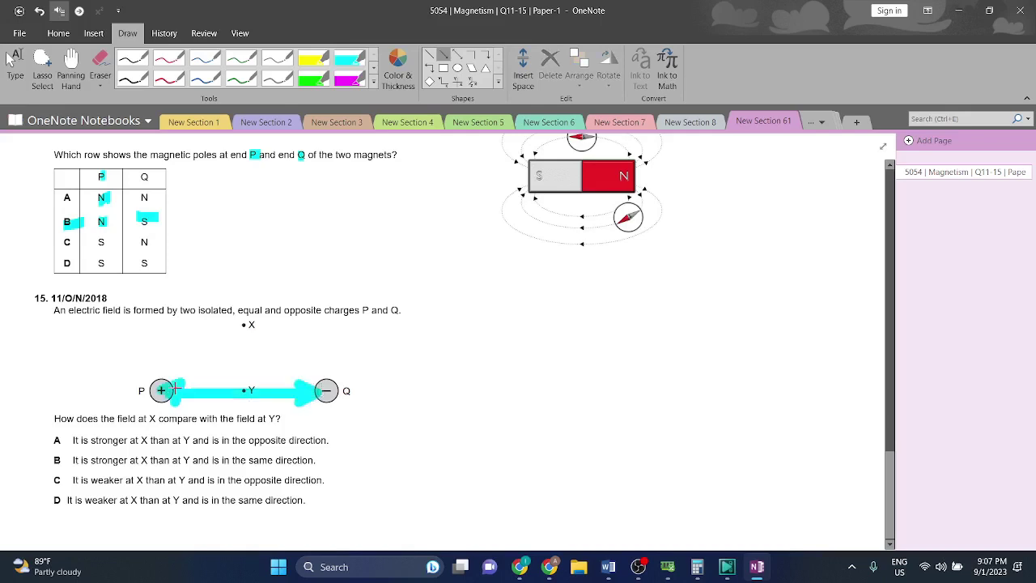
drag(174, 390, 173, 397)
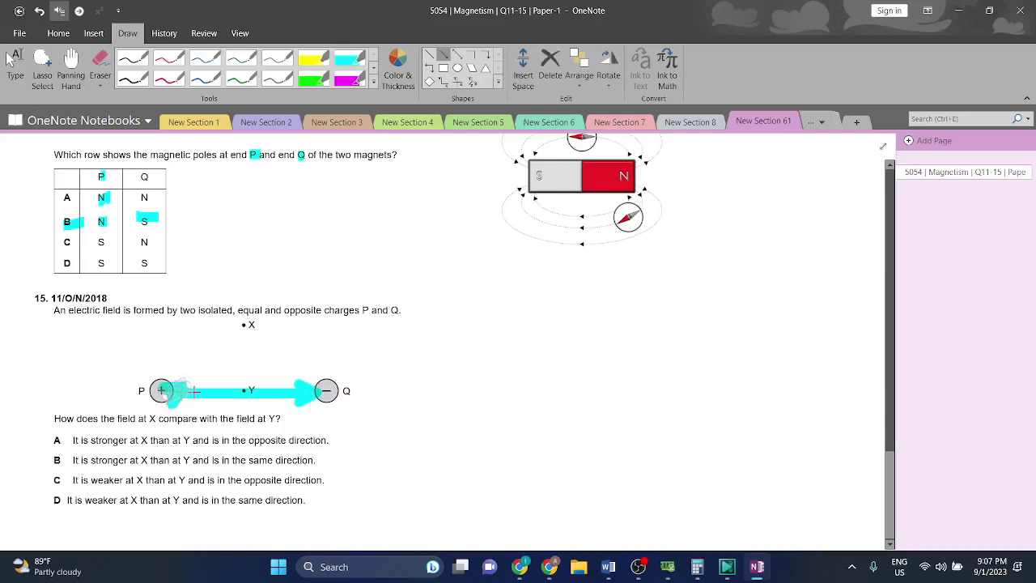
key(ctrl+z)
click(15, 65)
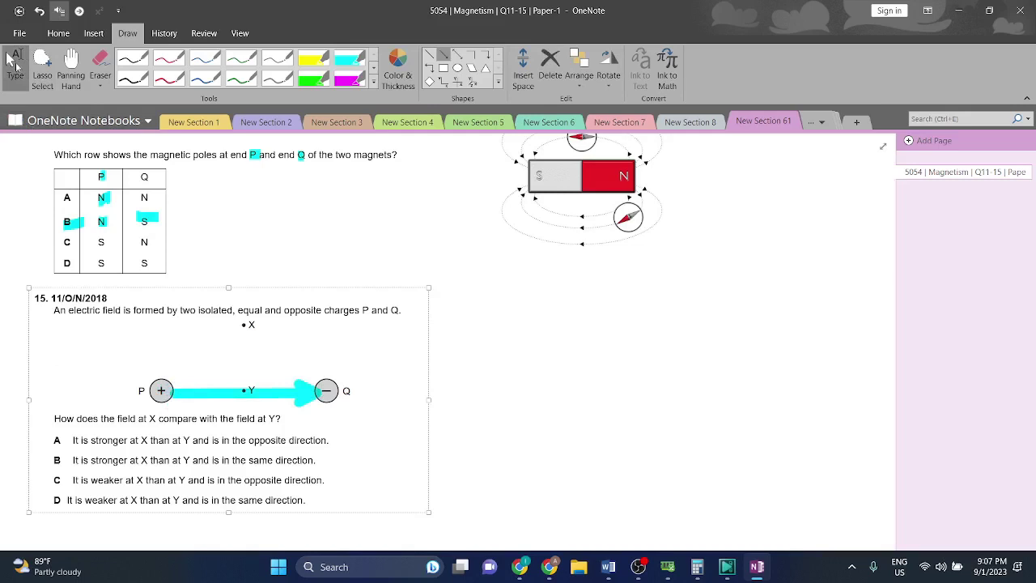
click(184, 396)
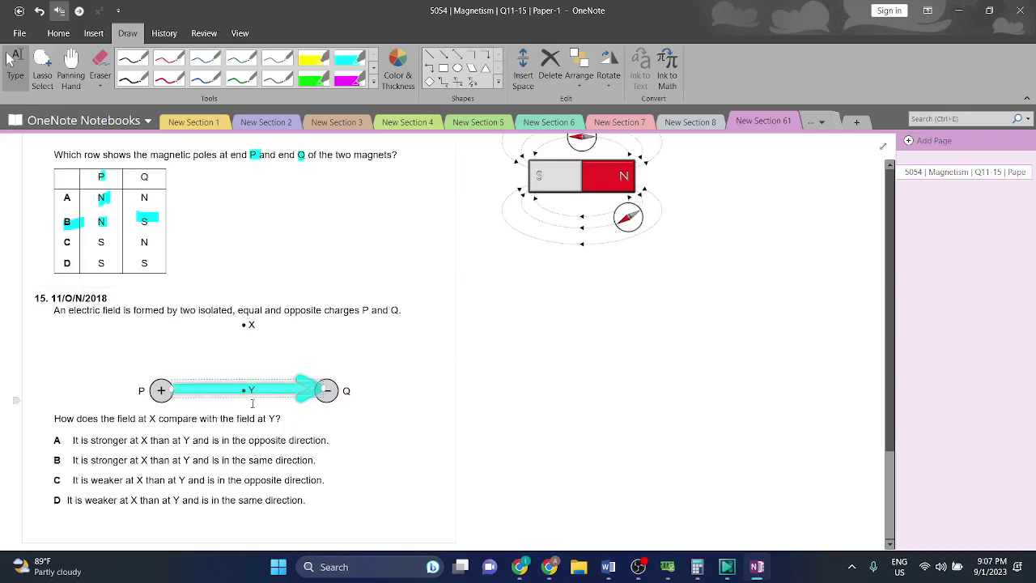
click(119, 470)
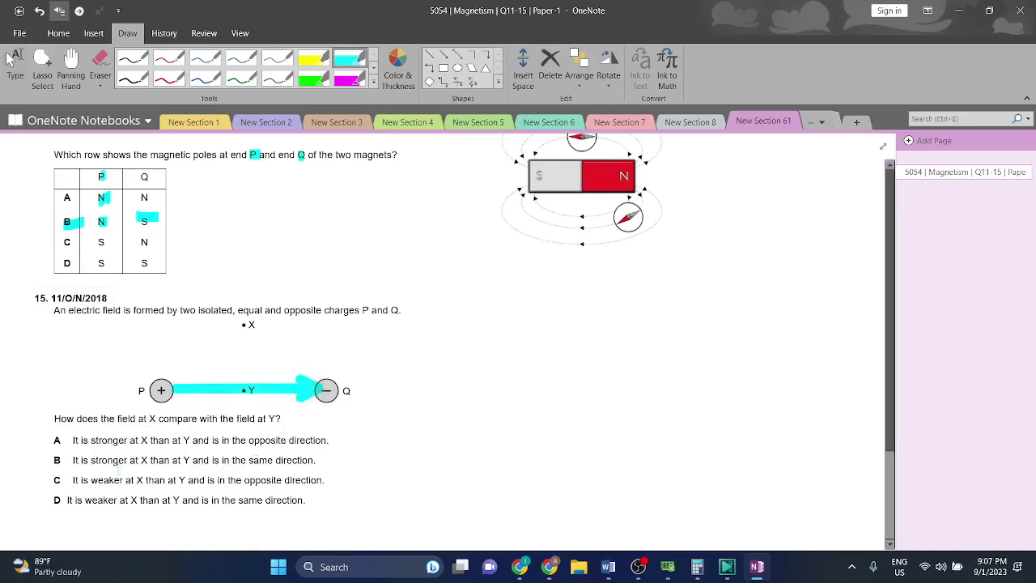
Step: Sketch a curved field line P–X–Q, highlight "same direction" in options B and D, and mark D
mouse_move(161, 389)
mouse_down()
mouse_move(265, 313)
mouse_move(356, 402)
mouse_up()
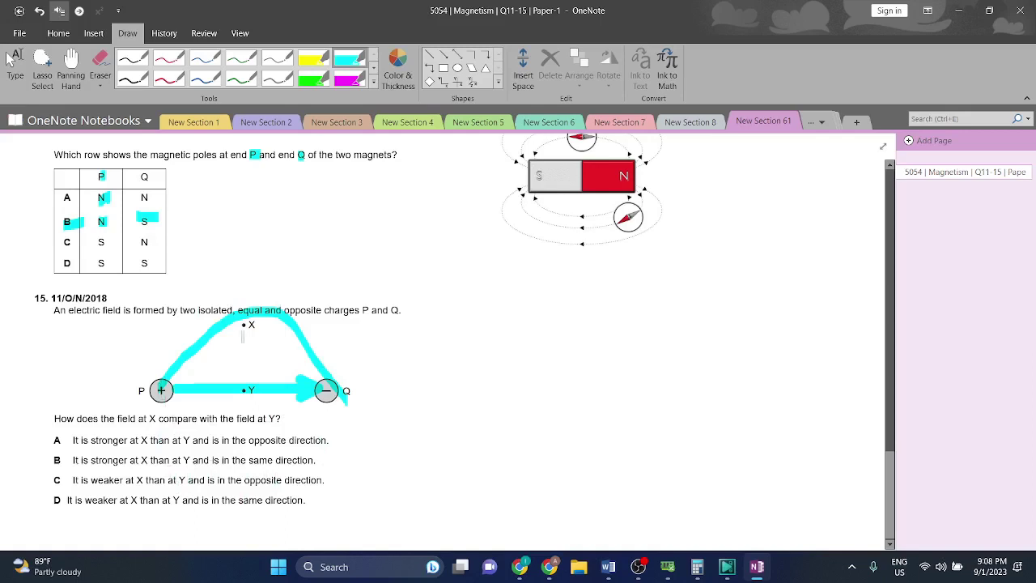
drag(240, 500, 288, 500)
drag(251, 460, 315, 461)
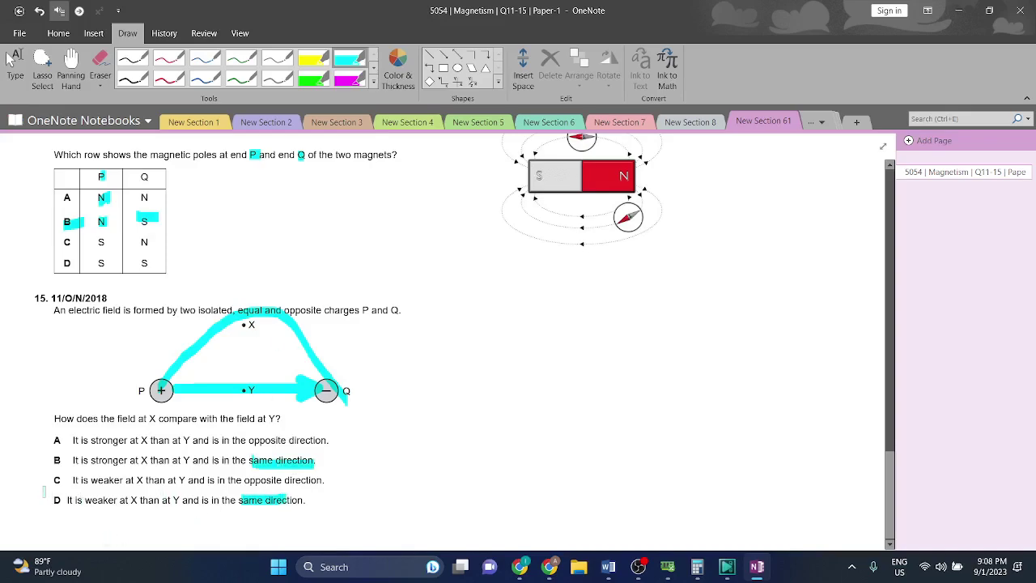
drag(52, 501, 78, 501)
Step: Check the Word answer key, then return to OneNote and scroll back up the page
click(608, 567)
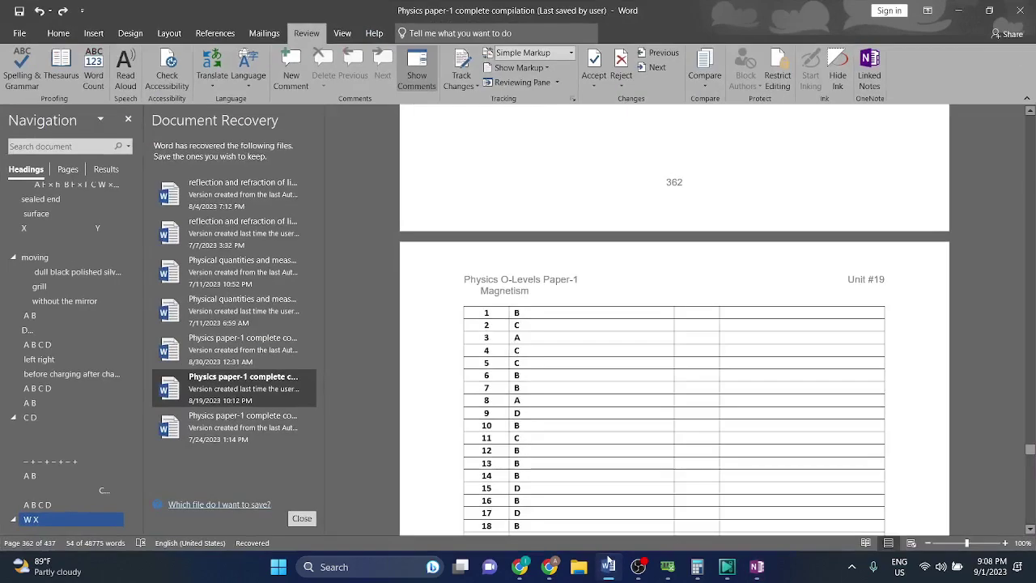
click(607, 566)
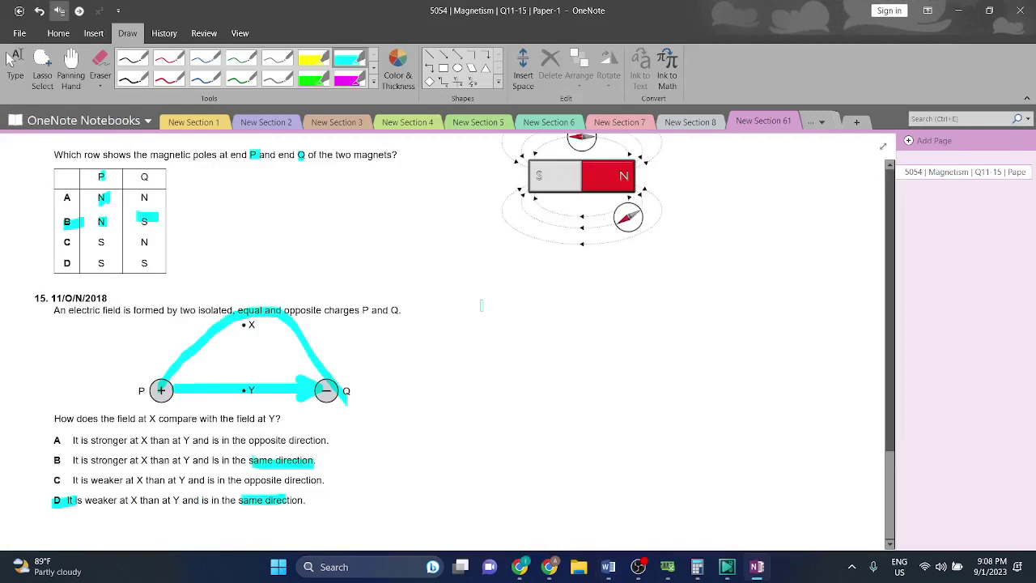
scroll(484, 302, up, 10)
scroll(484, 302, up, 10)
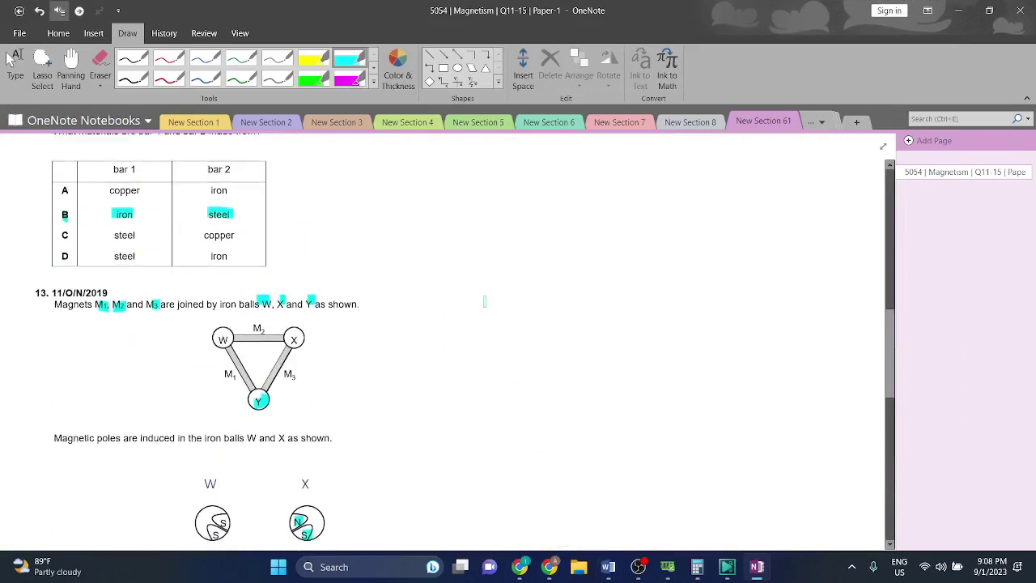